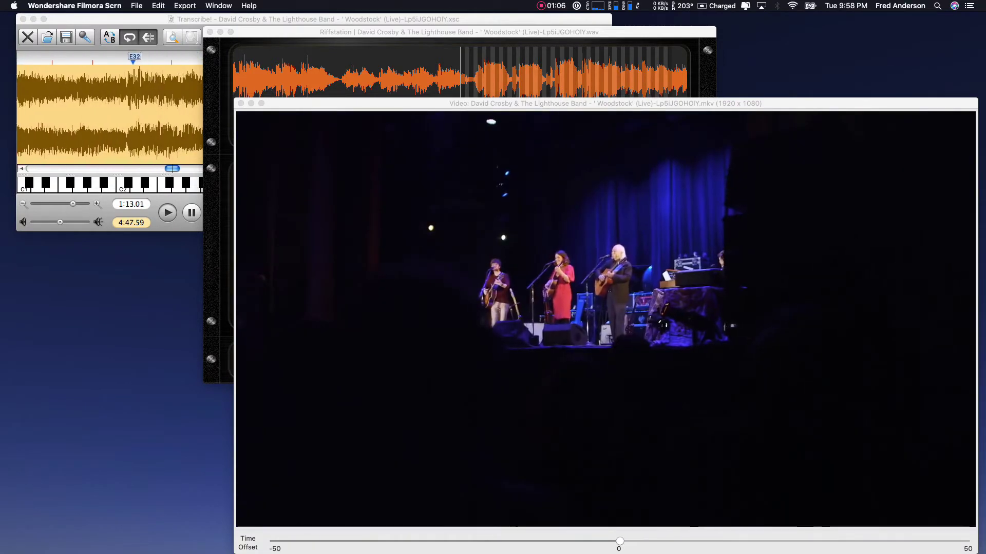
# Step: Switch to the Riffstation window and turn off the Isolate section in Jam Master
pyautogui.press('space')
pyautogui.moveTo(459, 32); pyautogui.dragTo(453, 27)
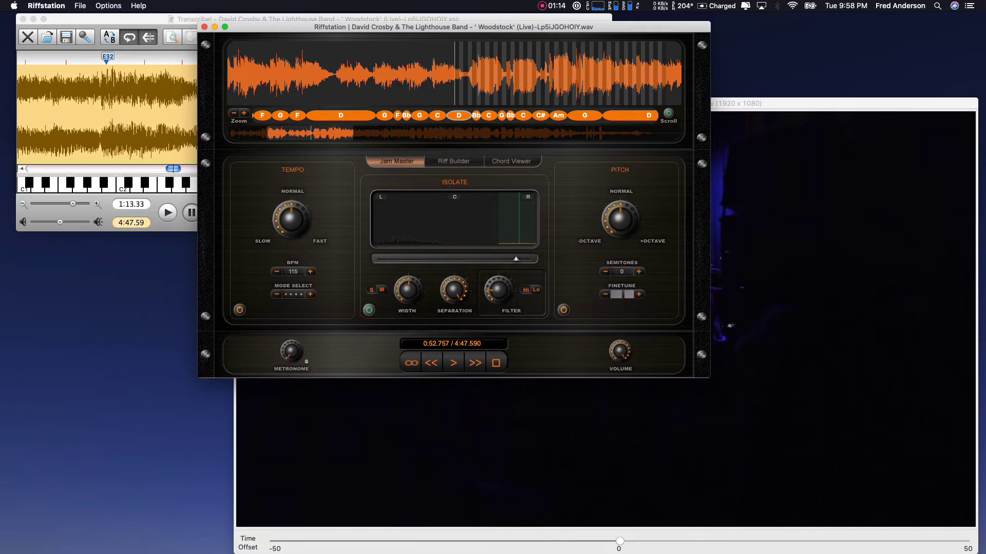
pyautogui.click(369, 310)
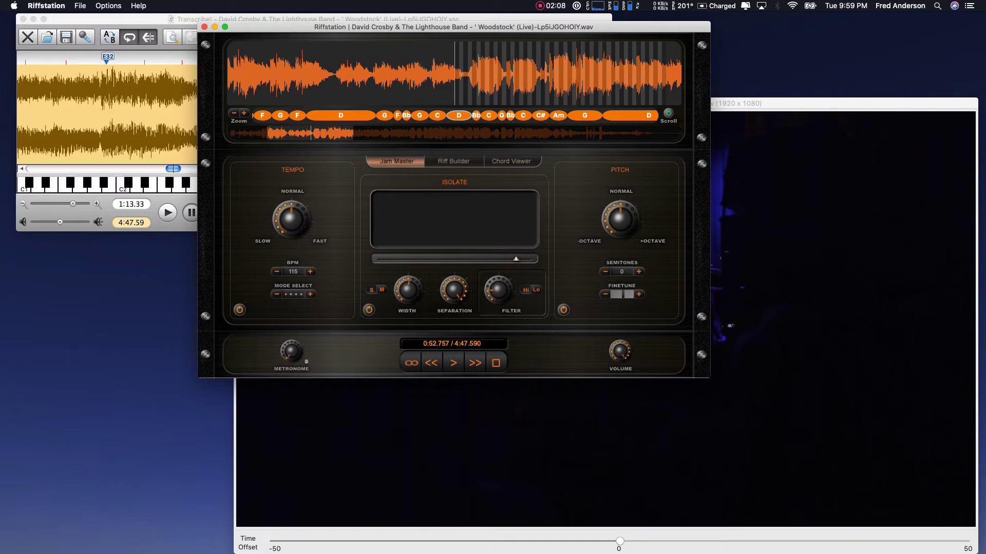
# Step: Look at the Riff Builder and Chord Viewer pages, and return to Jam Master
pyautogui.click(453, 161)
pyautogui.click(511, 161)
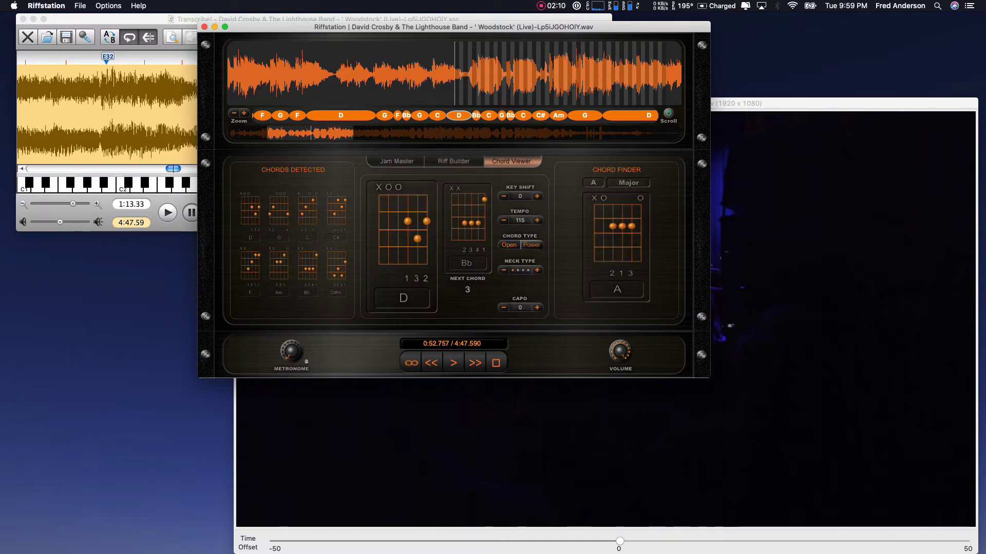
pyautogui.click(396, 161)
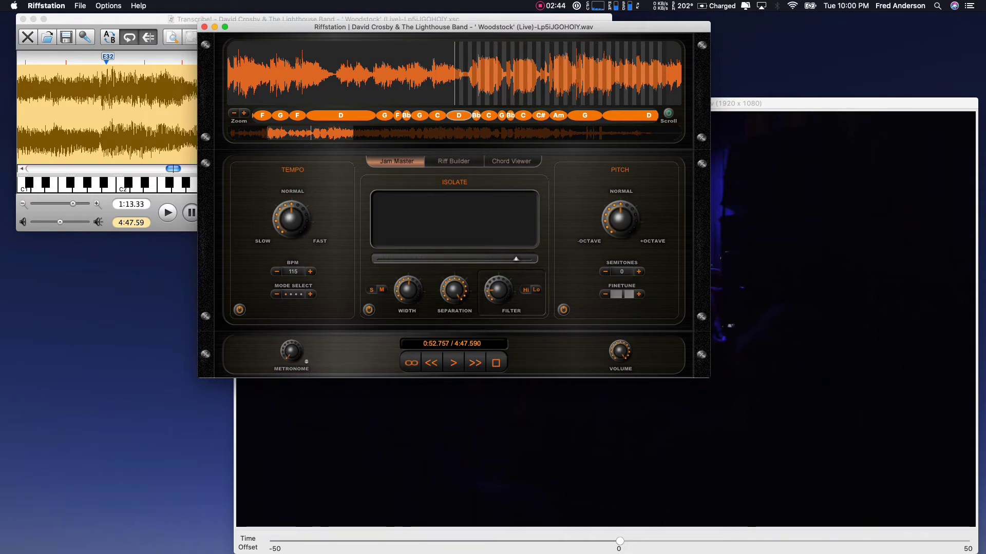
# Step: Turn the Isolate section on, try its mute mode, and set it to solo mode
pyautogui.click(368, 310)
pyautogui.click(381, 290)
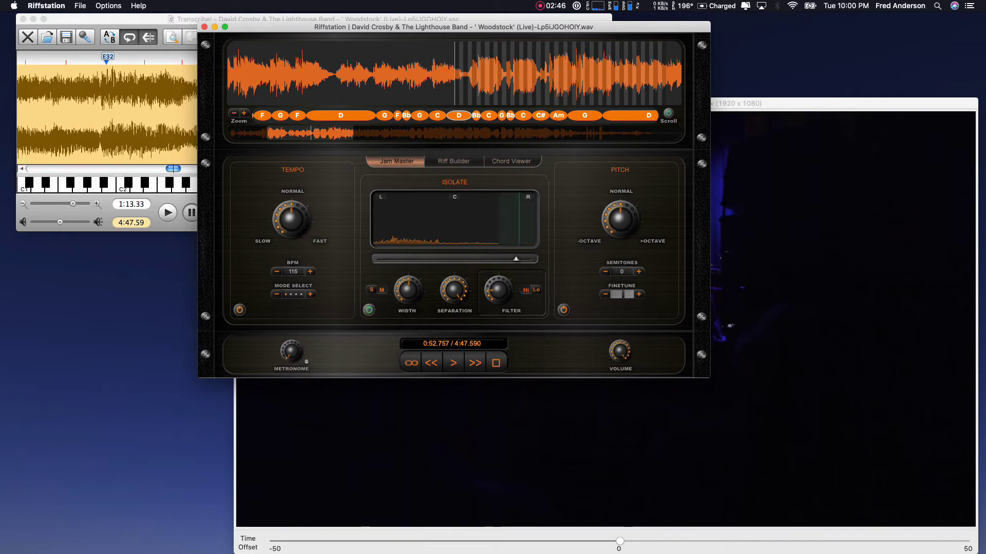
pyautogui.click(371, 290)
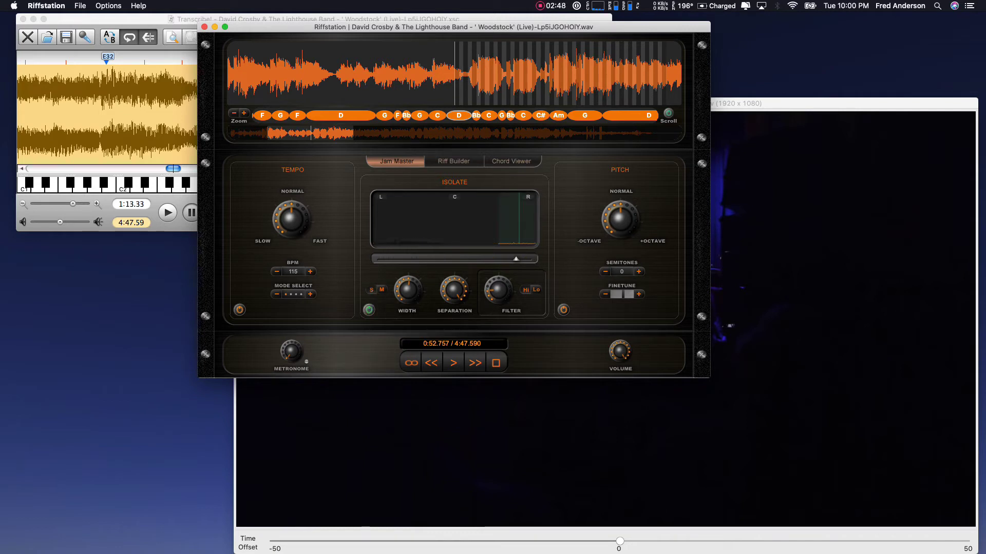
# Step: Sweep the isolate position from near the centre to 92% left and on to 74% right, and check the concert video for the players' positions
pyautogui.moveTo(516, 258); pyautogui.dragTo(461, 259)
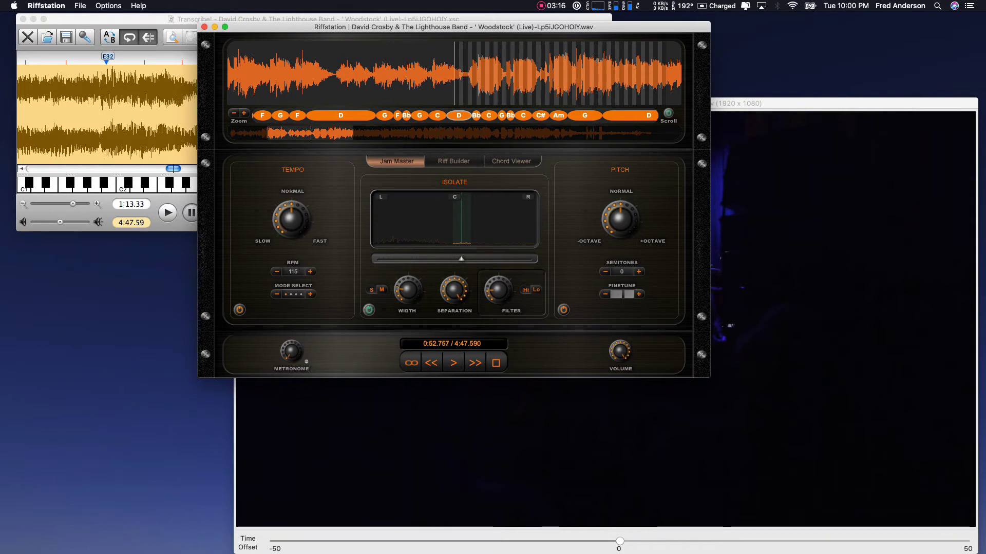
pyautogui.moveTo(461, 258); pyautogui.dragTo(381, 258)
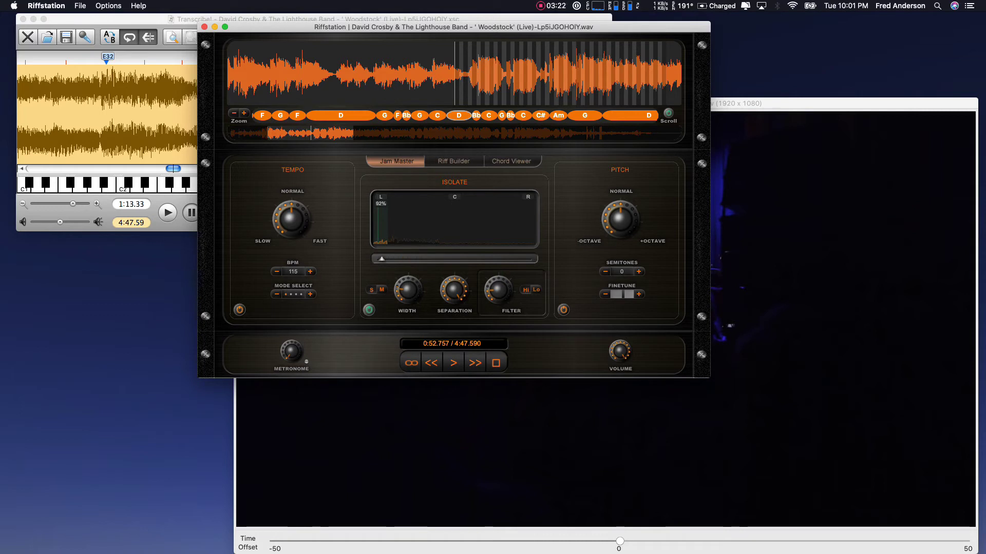
pyautogui.moveTo(381, 259); pyautogui.dragTo(513, 259)
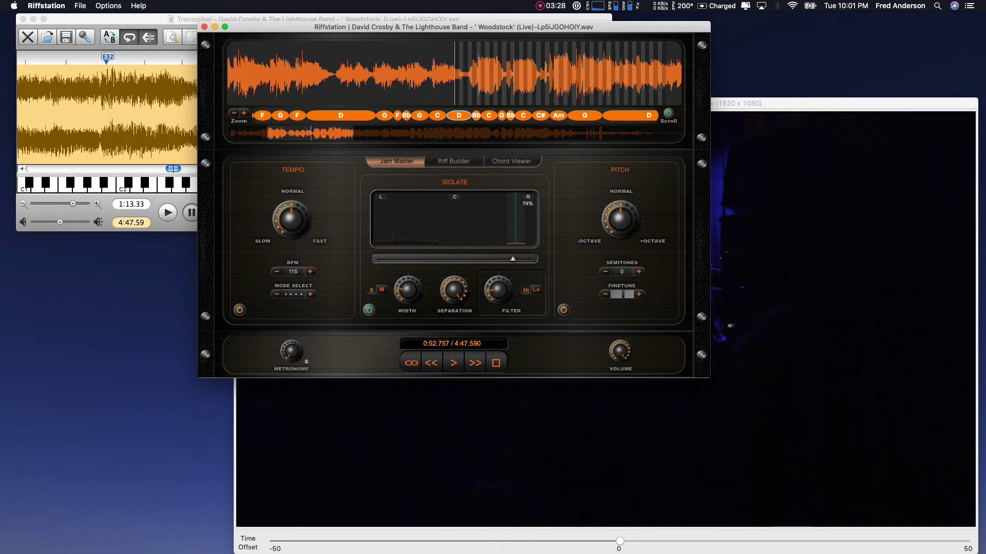
pyautogui.press('super+Tab')
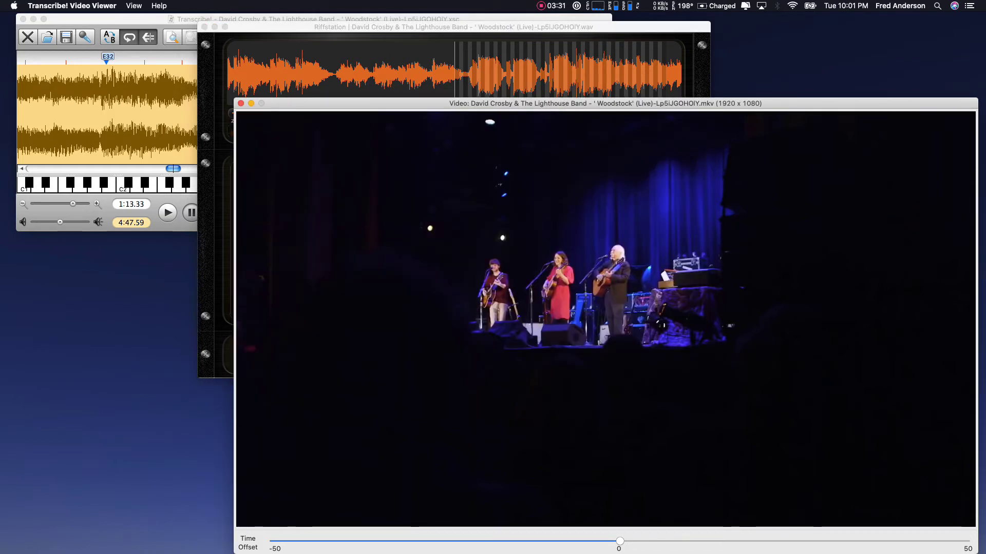
pyautogui.press('super+Tab')
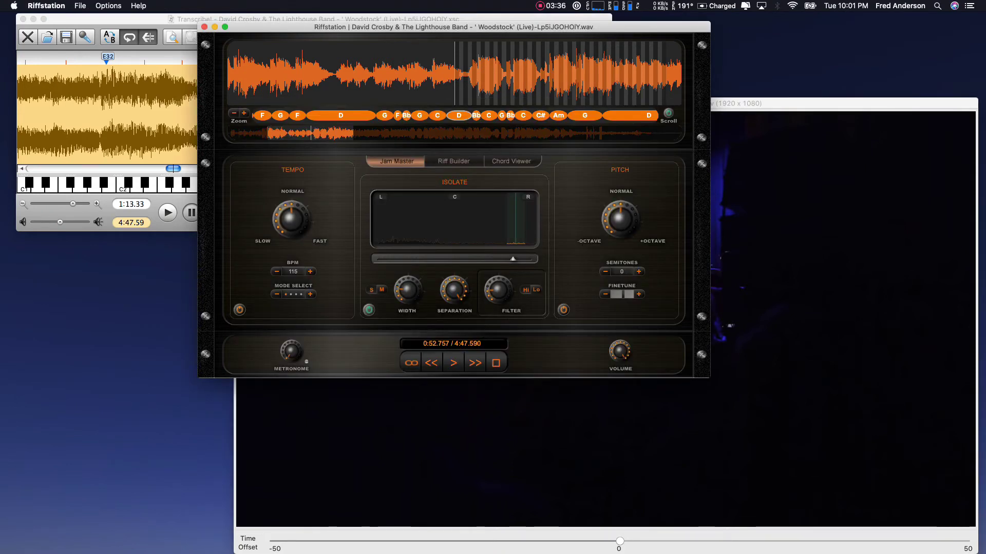
# Step: Toggle isolation off and on, set the isolate position to the centre, and listen to that part of the song
pyautogui.click(369, 310)
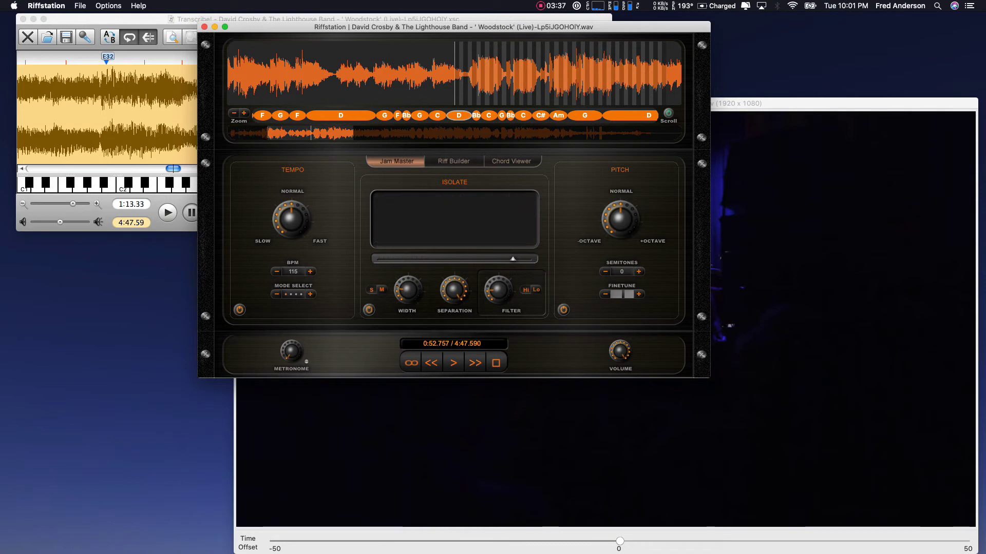
pyautogui.click(369, 310)
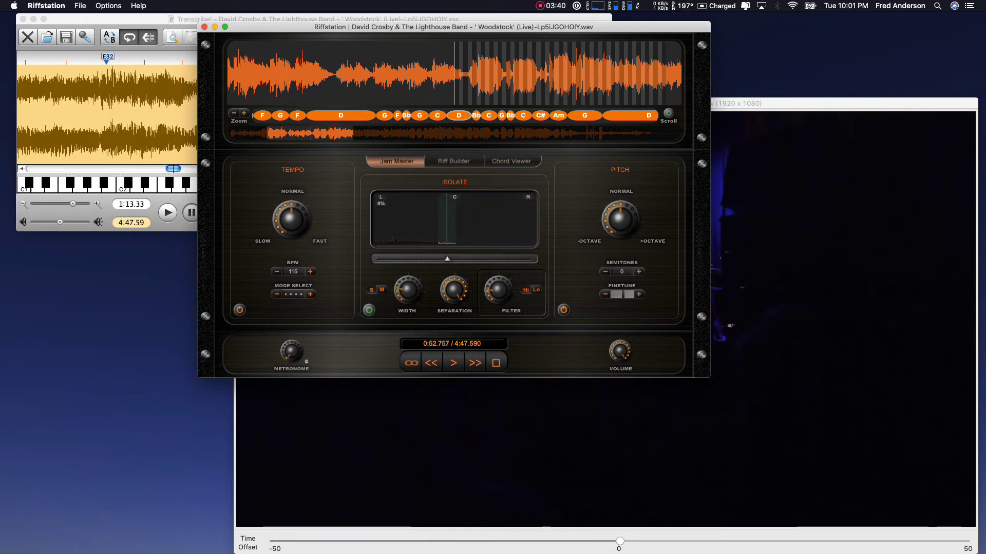
pyautogui.press('space')
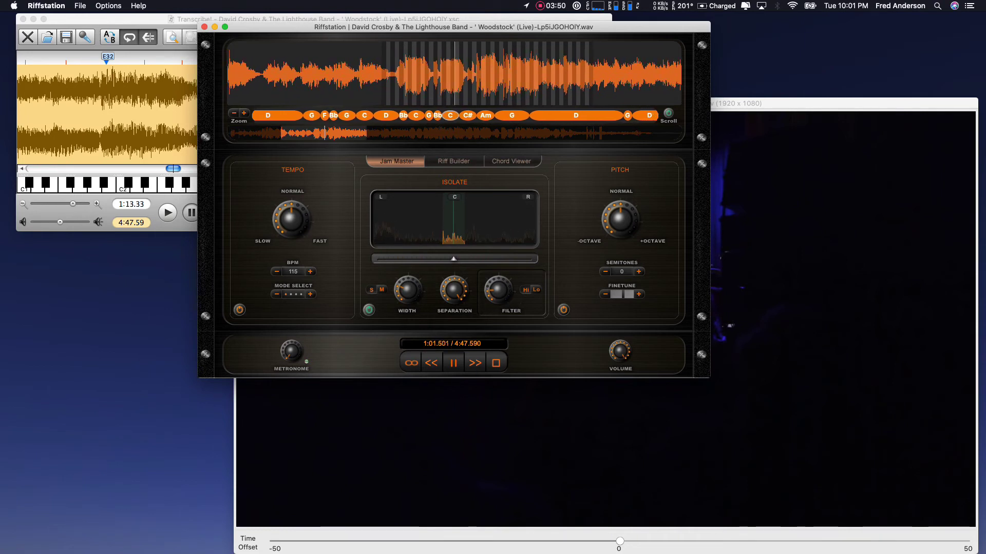
pyautogui.press('space')
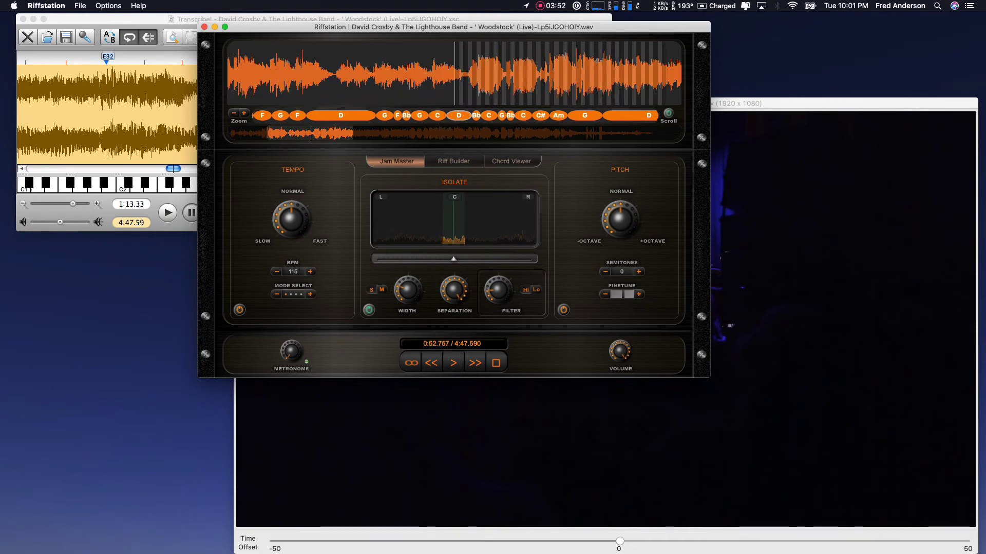
# Step: Move the isolate band to about 50% left with a slightly larger width, and listen to the section
pyautogui.moveTo(453, 258); pyautogui.dragTo(412, 258)
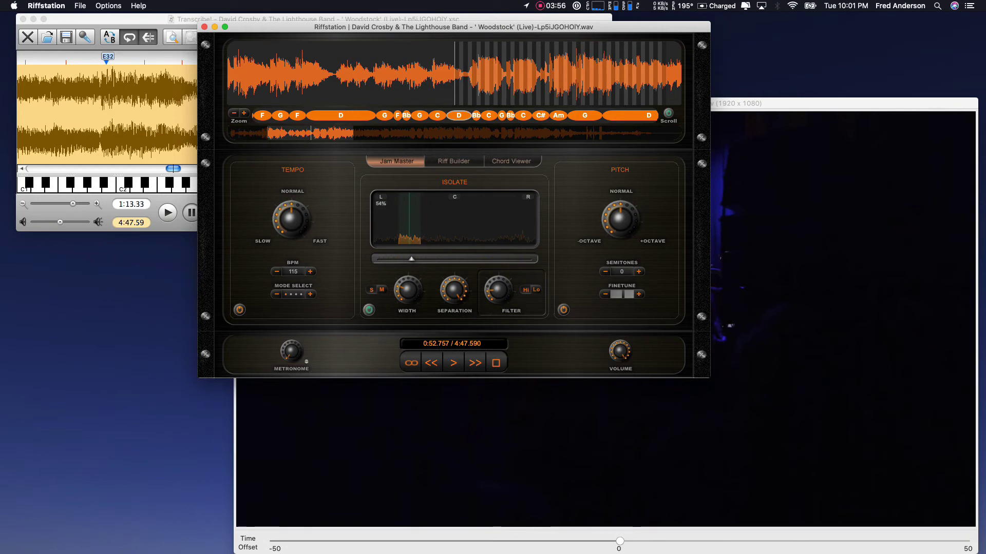
pyautogui.press('space')
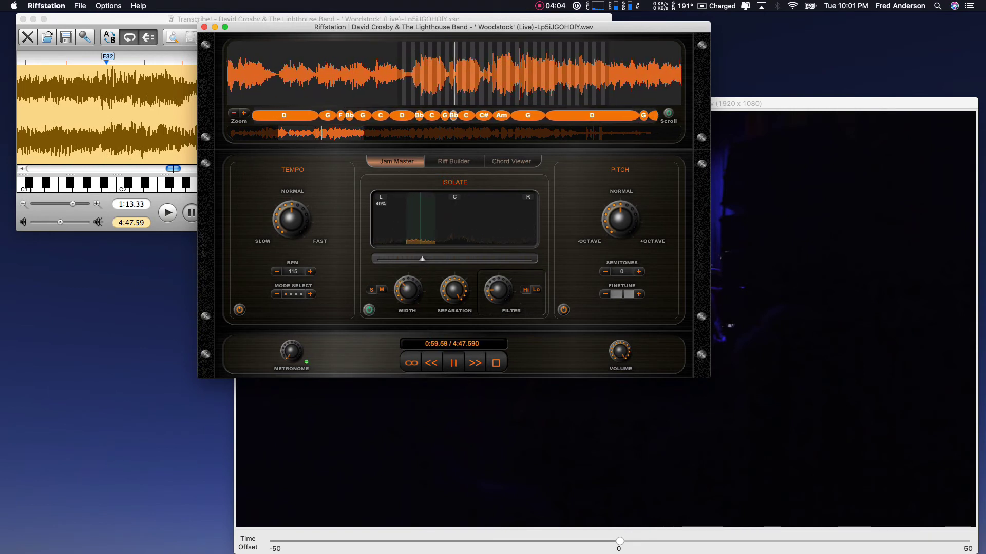
pyautogui.moveTo(422, 260); pyautogui.dragTo(414, 259)
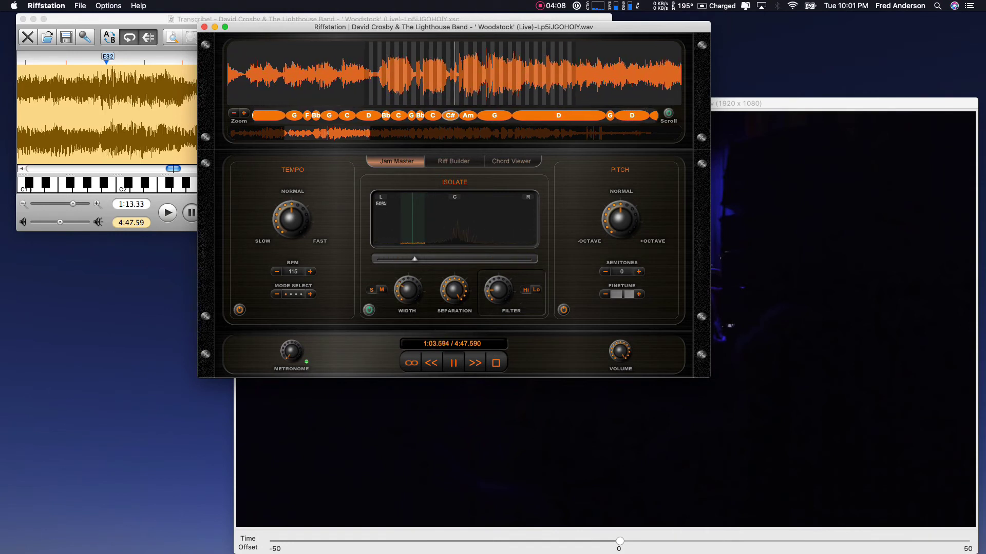
pyautogui.press('space')
# Step: Move the isolate band to the 98% left position and listen to the section in isolation
pyautogui.moveTo(414, 259); pyautogui.dragTo(377, 259)
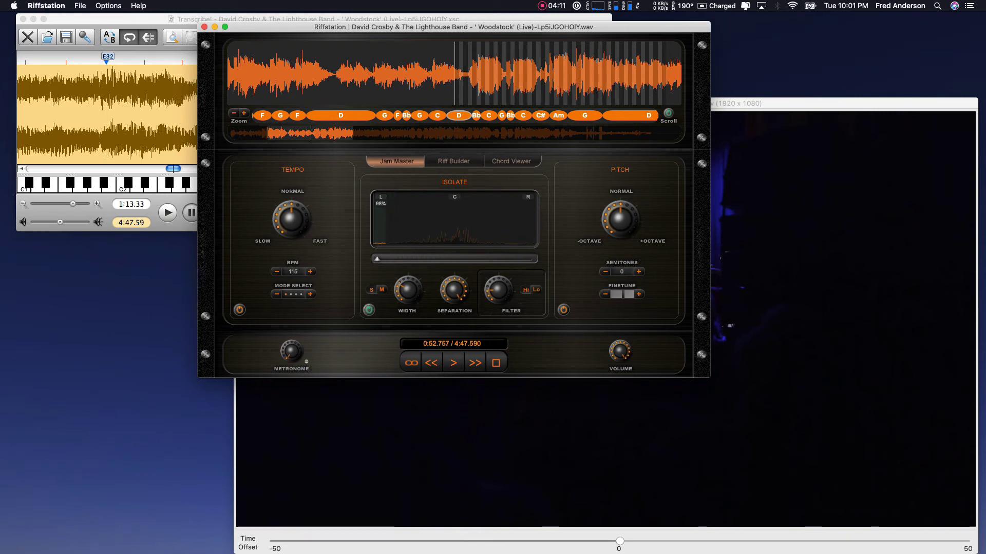
pyautogui.press('space')
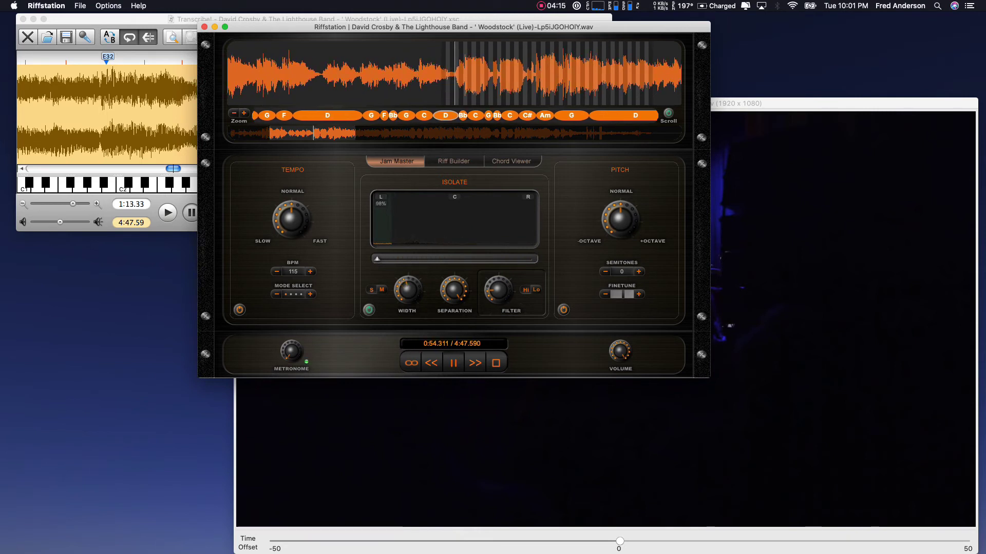
pyautogui.moveTo(377, 260); pyautogui.dragTo(377, 259)
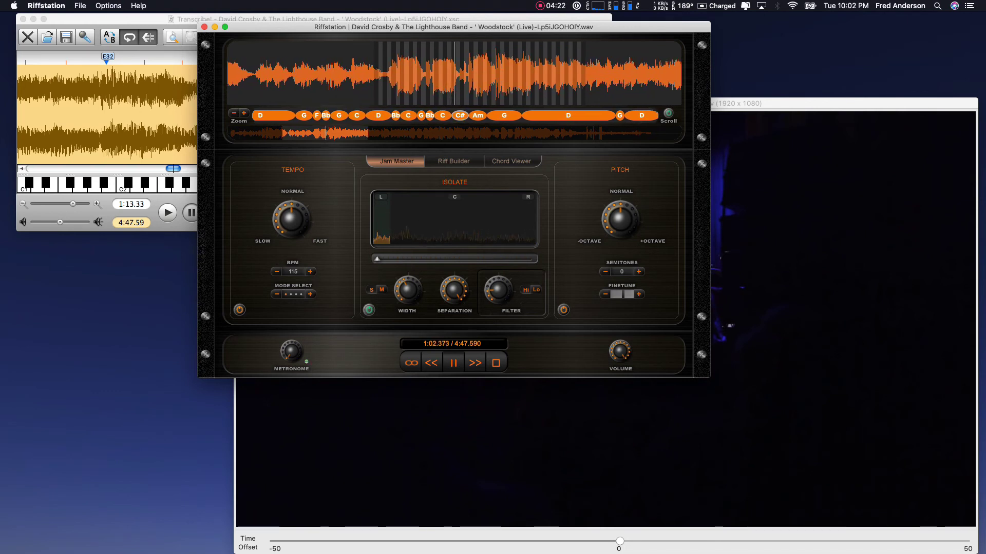
pyautogui.press('space')
# Step: Move the isolate band to the far right with a larger width and listen to the section
pyautogui.moveTo(377, 259); pyautogui.dragTo(525, 260)
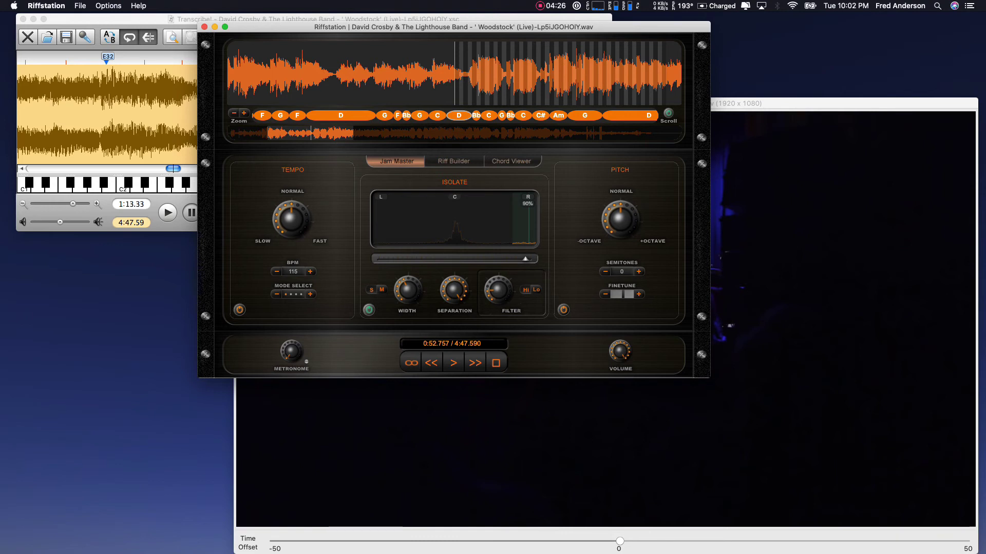
pyautogui.moveTo(525, 260); pyautogui.dragTo(532, 259)
pyautogui.press('space')
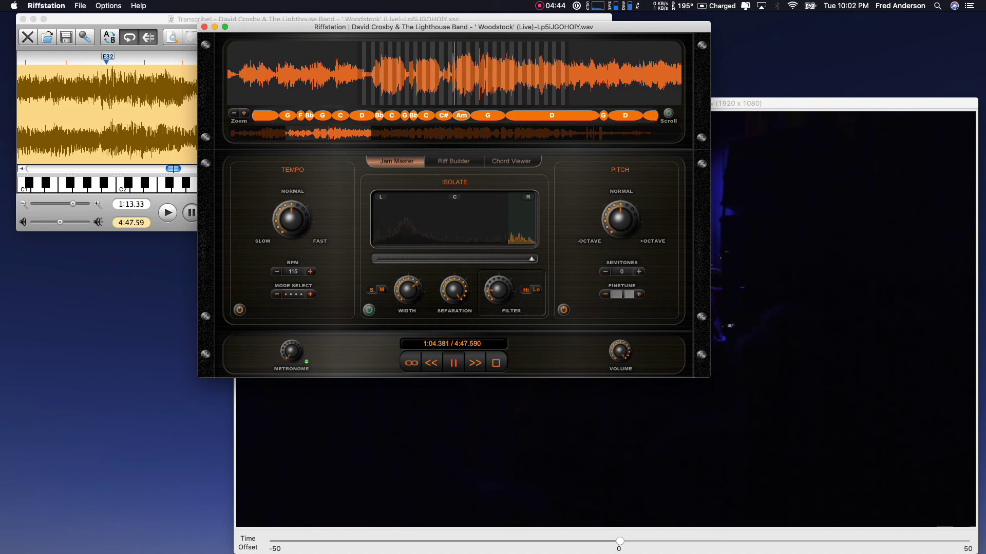
pyautogui.press('space')
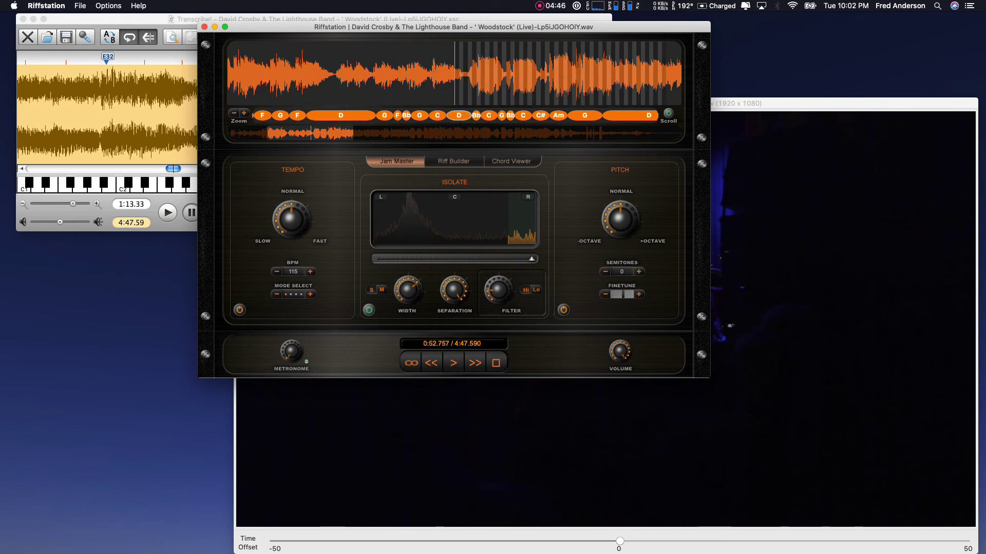
# Step: Place the isolate band at the centre, narrow its width, mute it, and play the section with the centre removed
pyautogui.moveTo(532, 258); pyautogui.dragTo(453, 258)
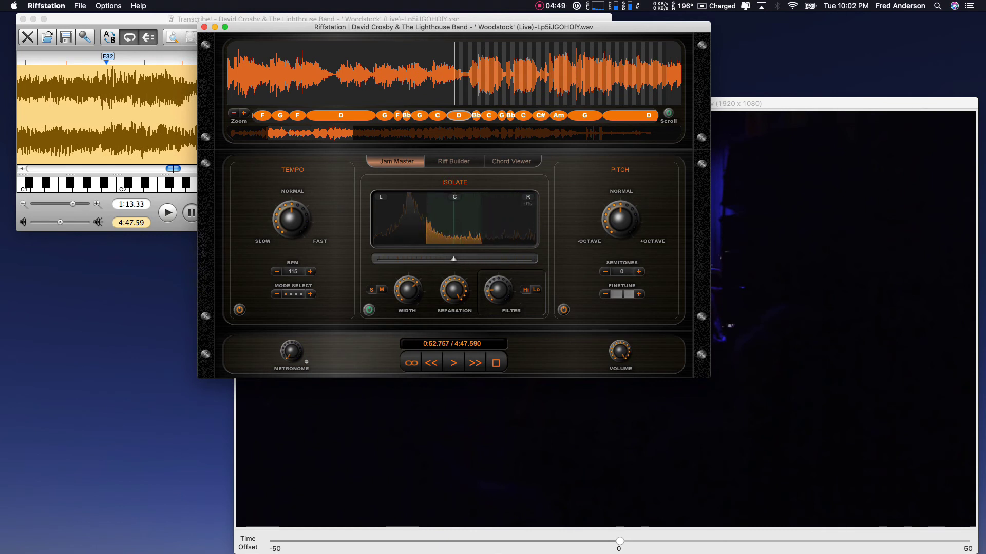
pyautogui.moveTo(408, 290); pyautogui.dragTo(409, 308)
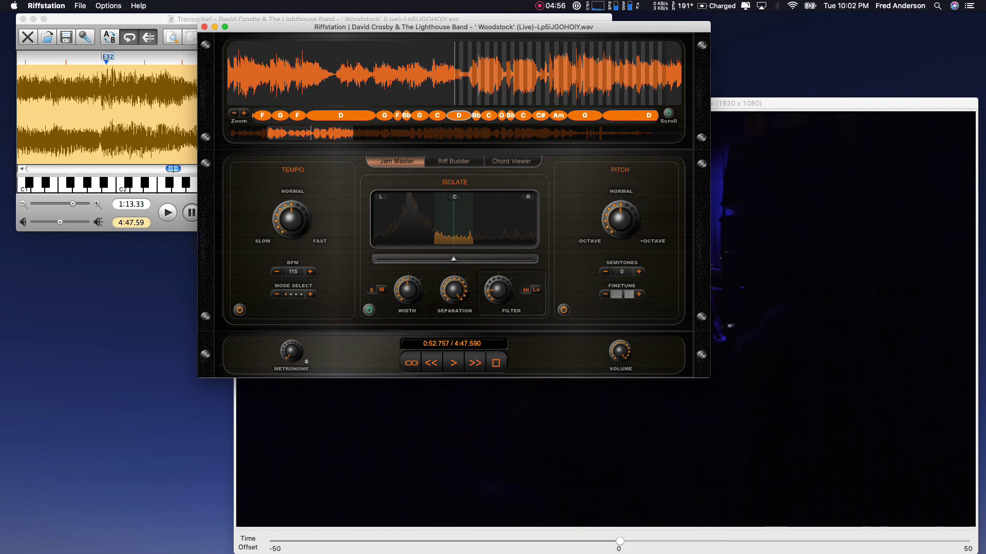
pyautogui.moveTo(453, 258); pyautogui.dragTo(455, 258)
pyautogui.press('space')
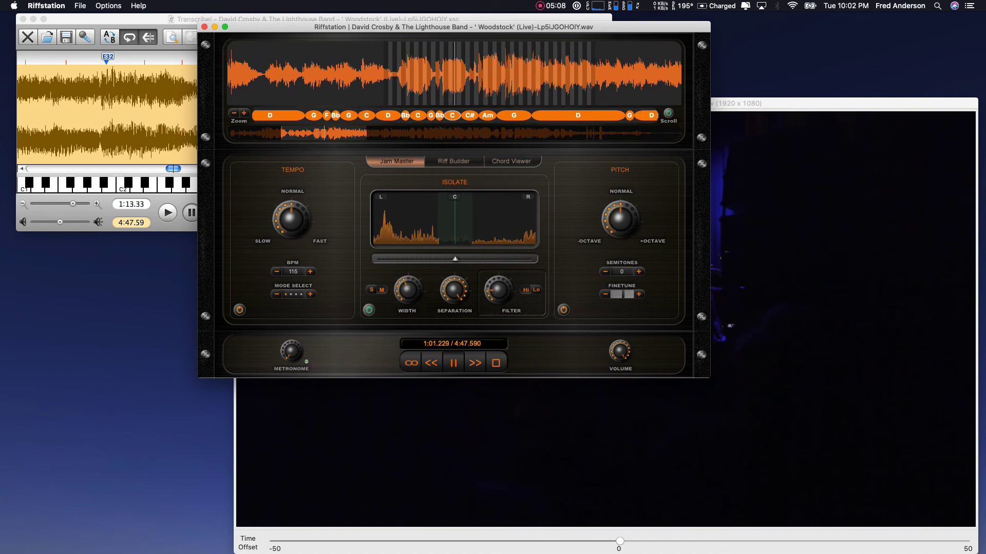
pyautogui.press('space')
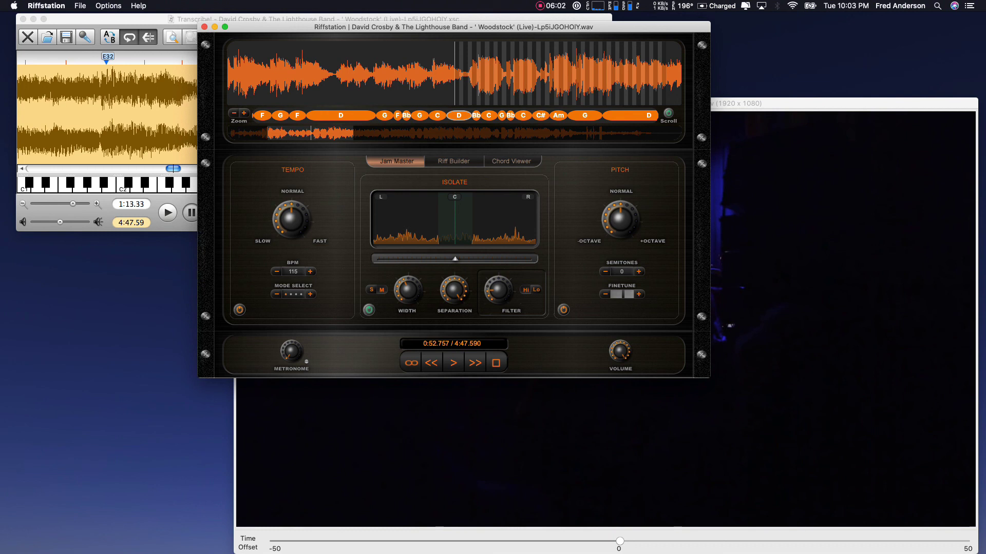
pyautogui.click(551, 5)
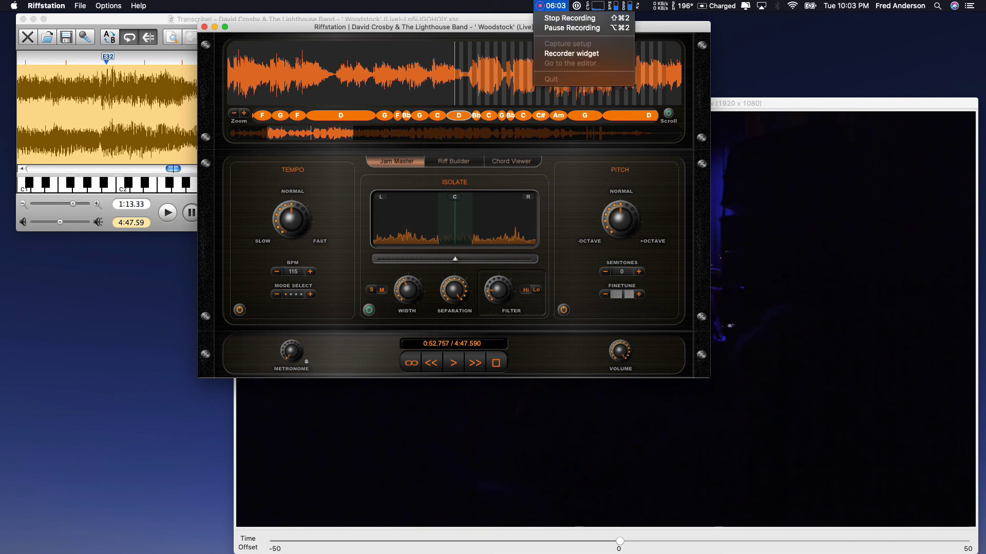